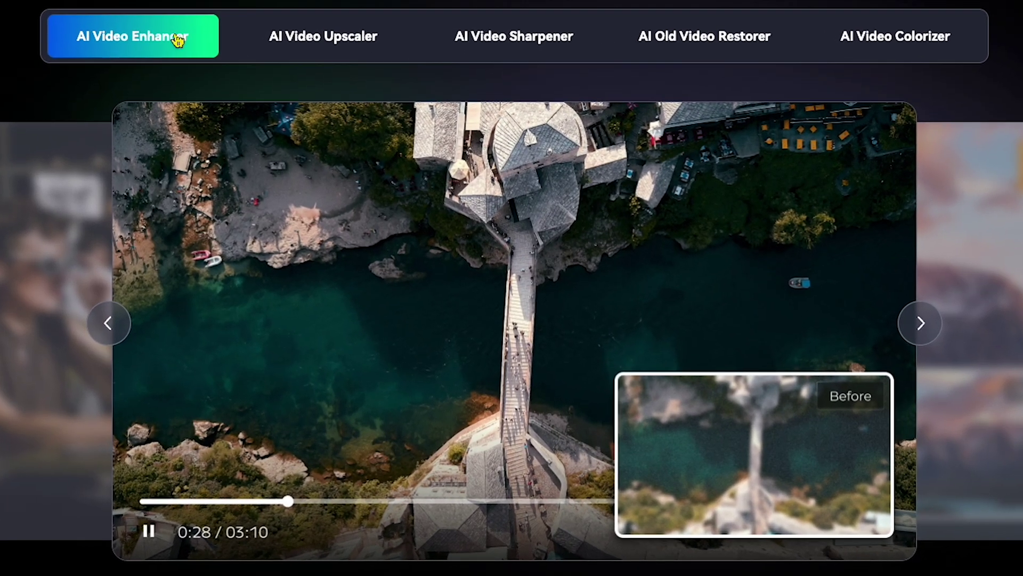
# View the Upscaler, Sharpener, Old Video Restorer and Colorizer showcases on the 4DDiG site.
pyautogui.click(350, 35)
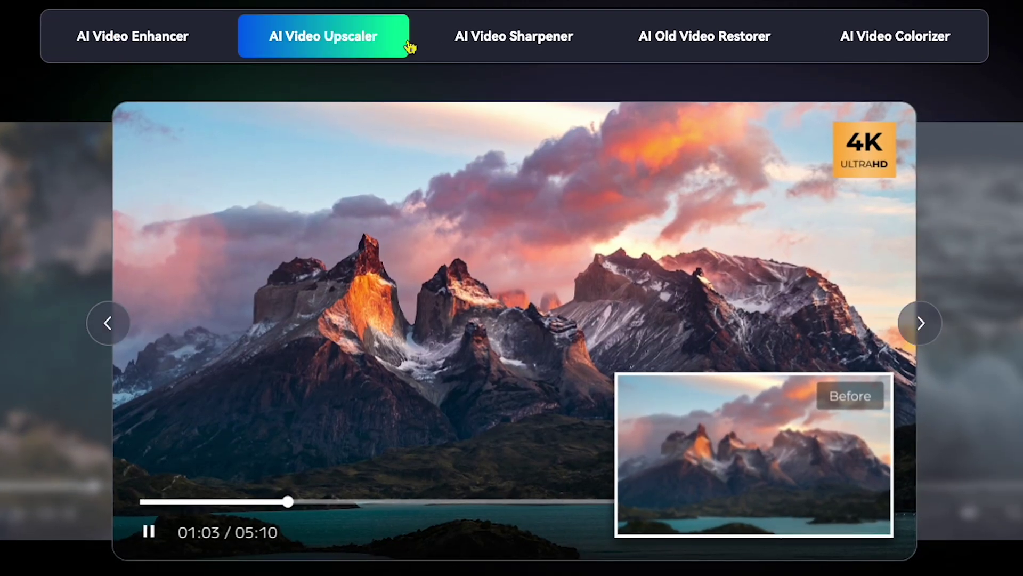
pyautogui.click(545, 47)
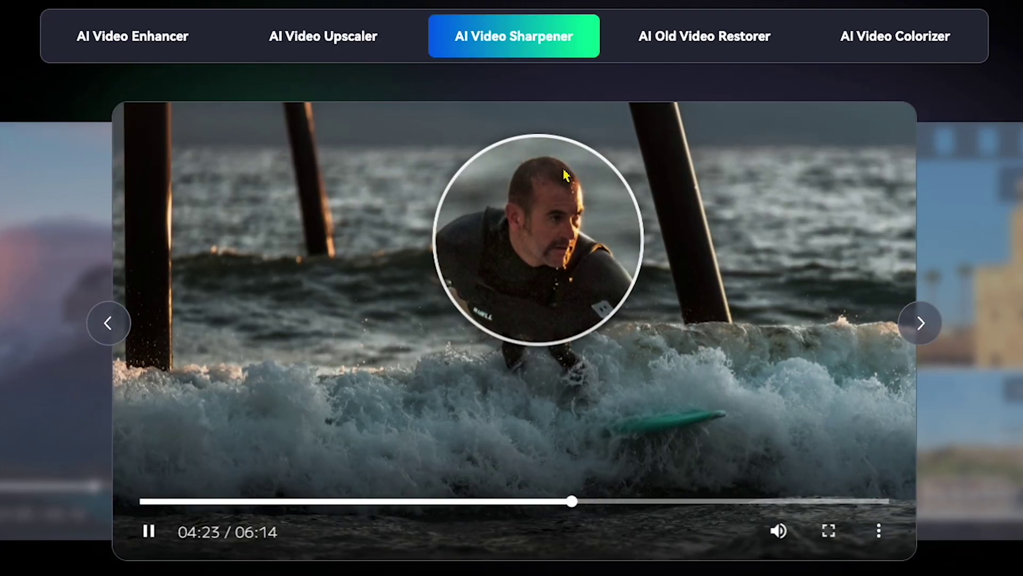
pyautogui.click(708, 45)
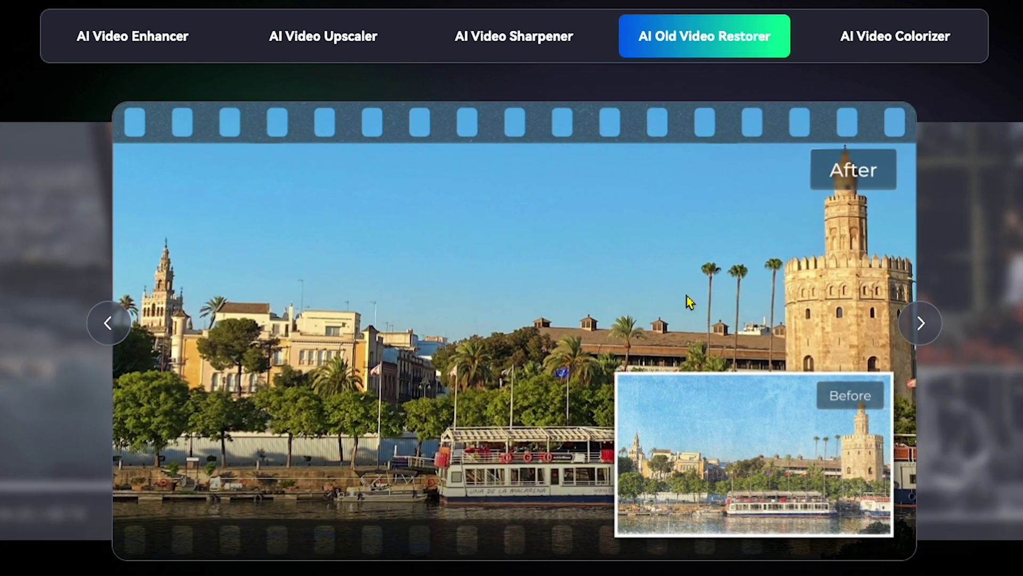
pyautogui.click(874, 51)
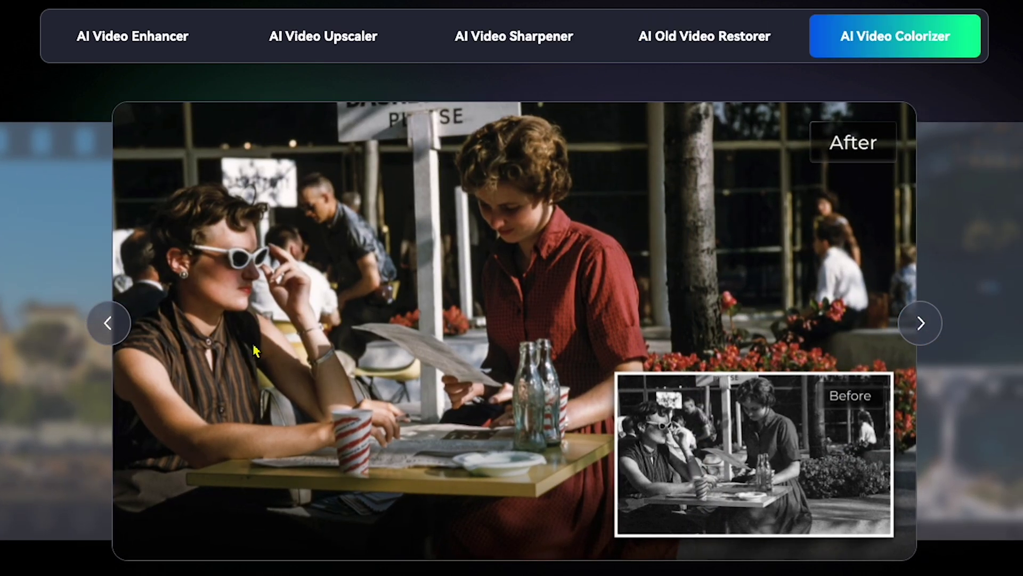
# Scroll down the page and save the Mac File Repair installer to Downloads.
pyautogui.scroll(-10, 601, 305)
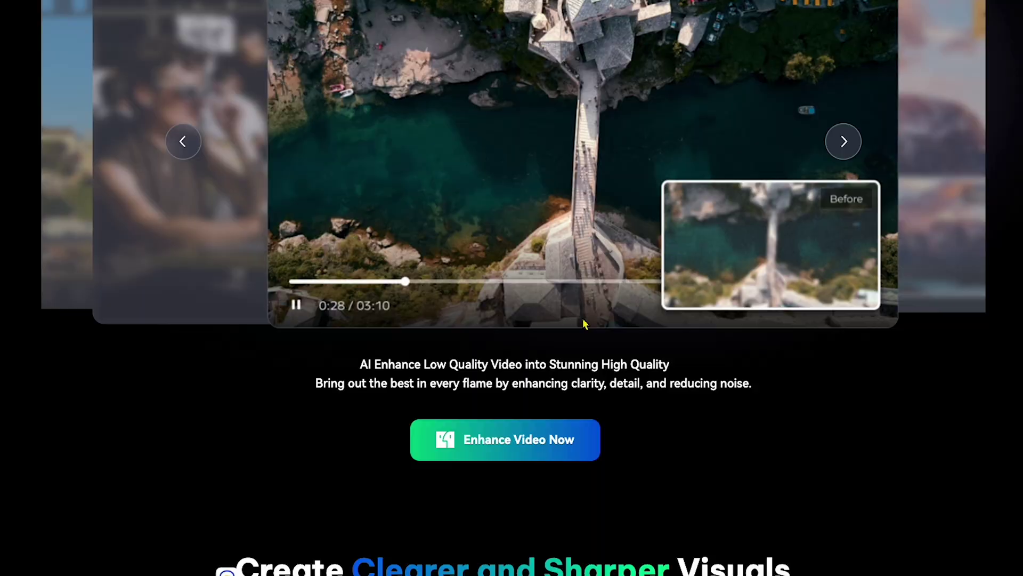
pyautogui.scroll(-5, 578, 314)
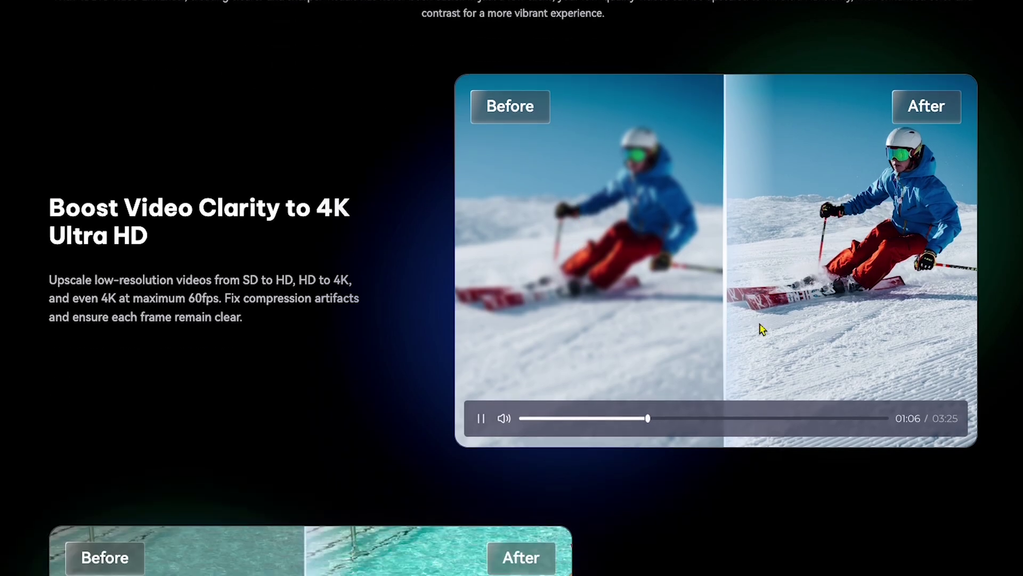
pyautogui.scroll(-7, 760, 327)
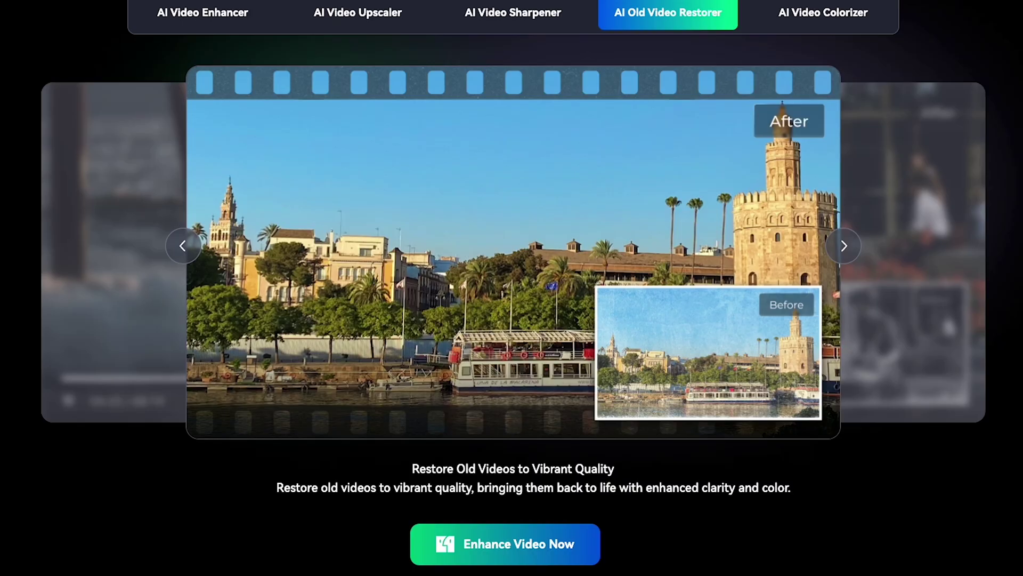
pyautogui.scroll(-1, 513, 214)
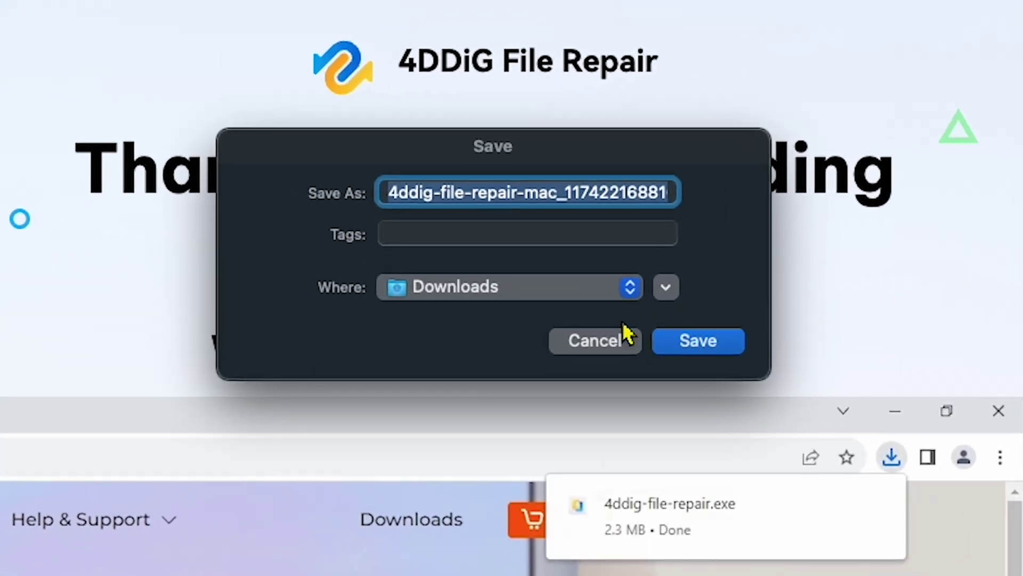
pyautogui.click(724, 347)
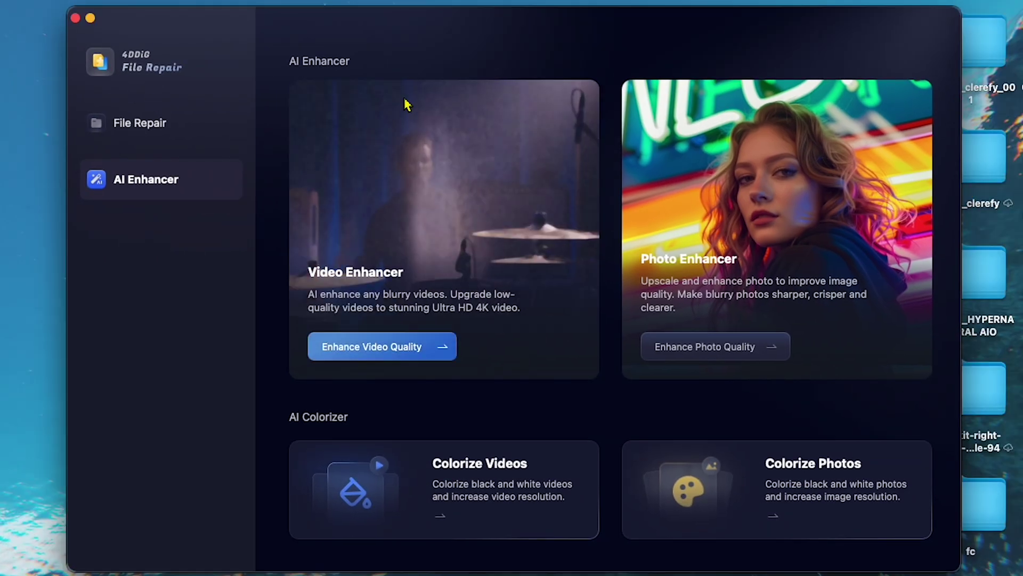
pyautogui.click(191, 120)
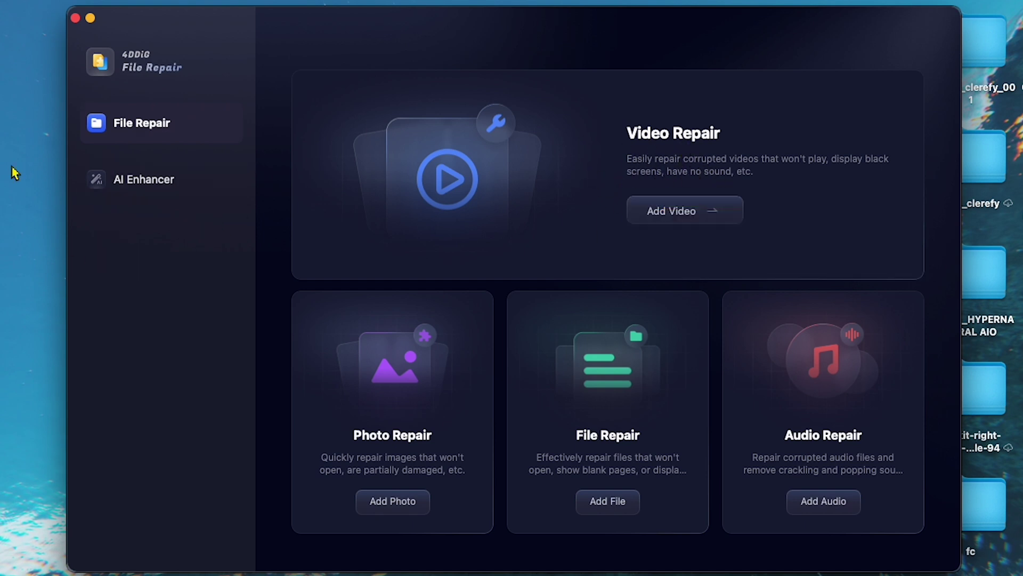
pyautogui.click(158, 185)
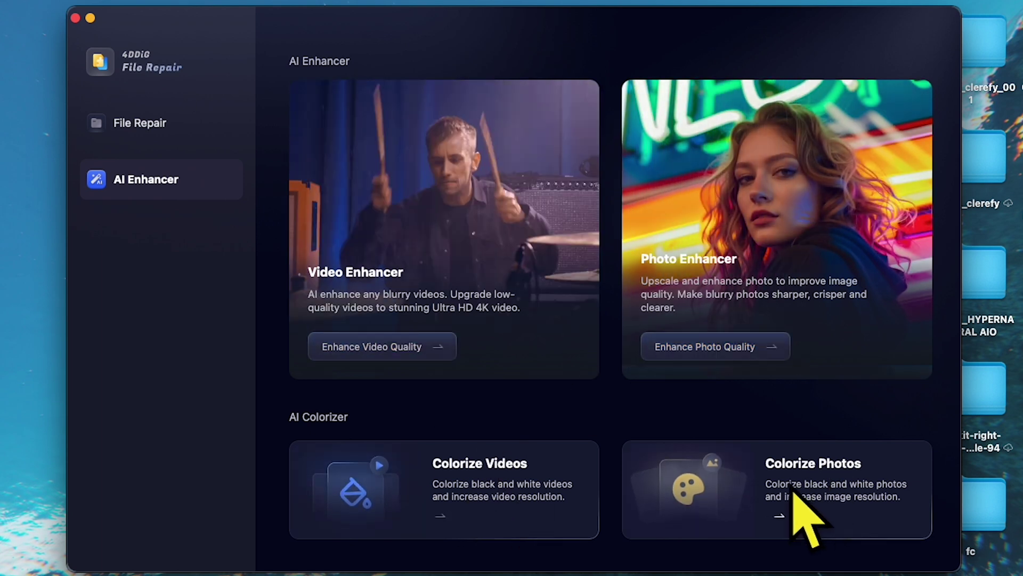
# Open the Video Enhancer, preview the beach MP4 in Downloads, and add it.
pyautogui.click(467, 271)
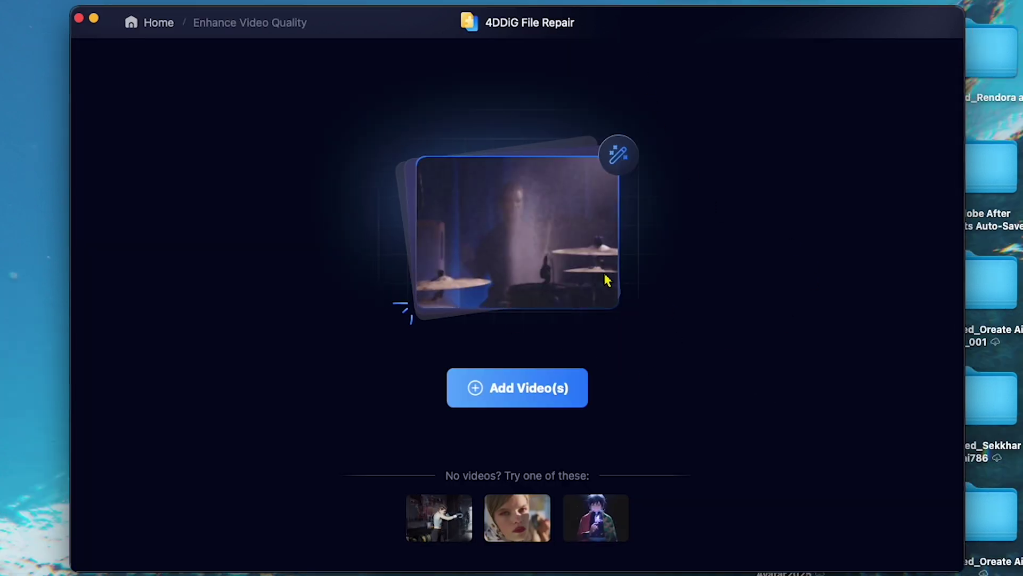
pyautogui.click(558, 388)
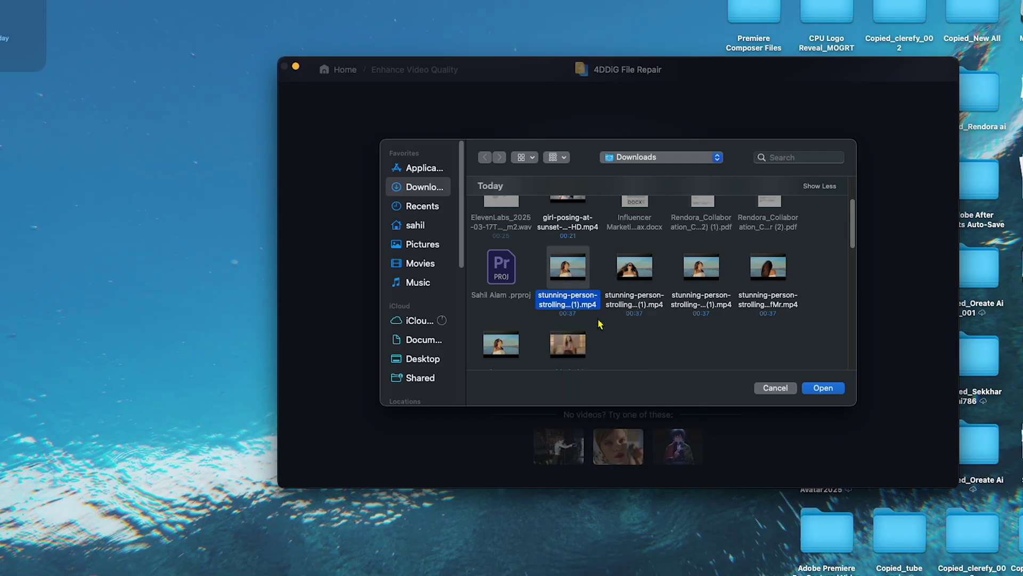
pyautogui.press('space')
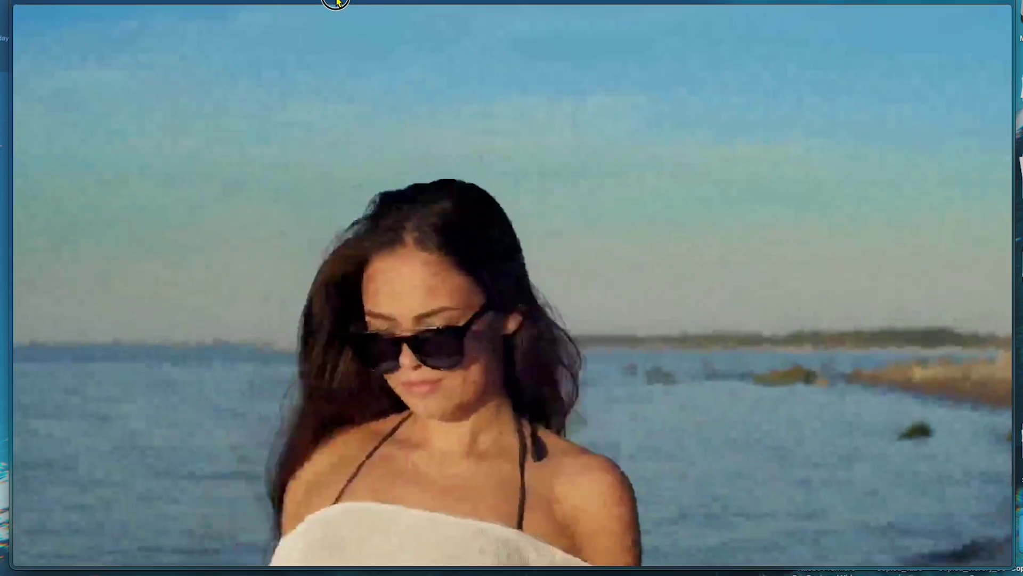
pyautogui.press('space')
pyautogui.doubleClick(590, 313)
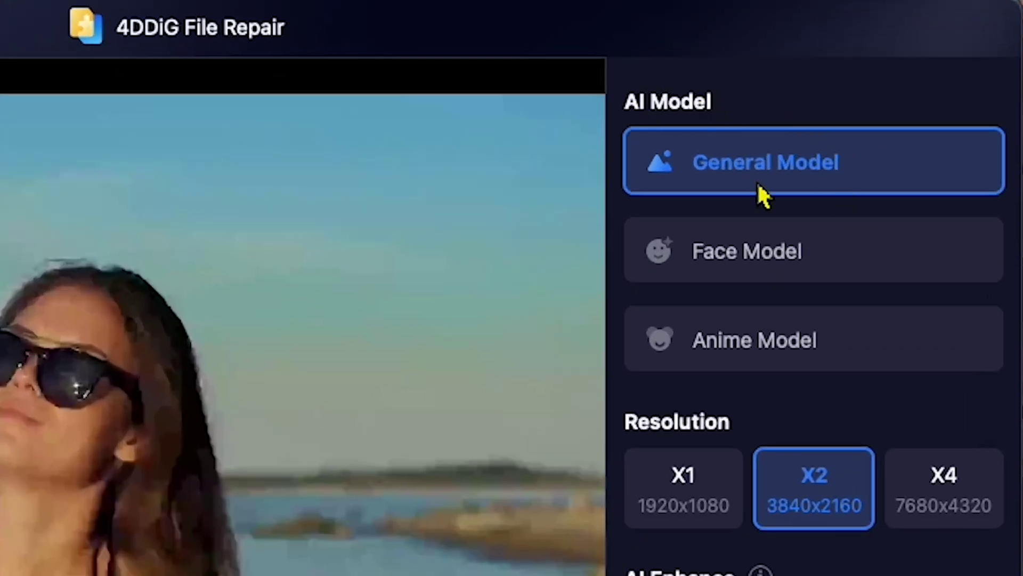
# Try the face restoration and anime models, then return to the General Model.
pyautogui.moveTo(792, 176)
pyautogui.click(786, 234)
pyautogui.moveTo(833, 267)
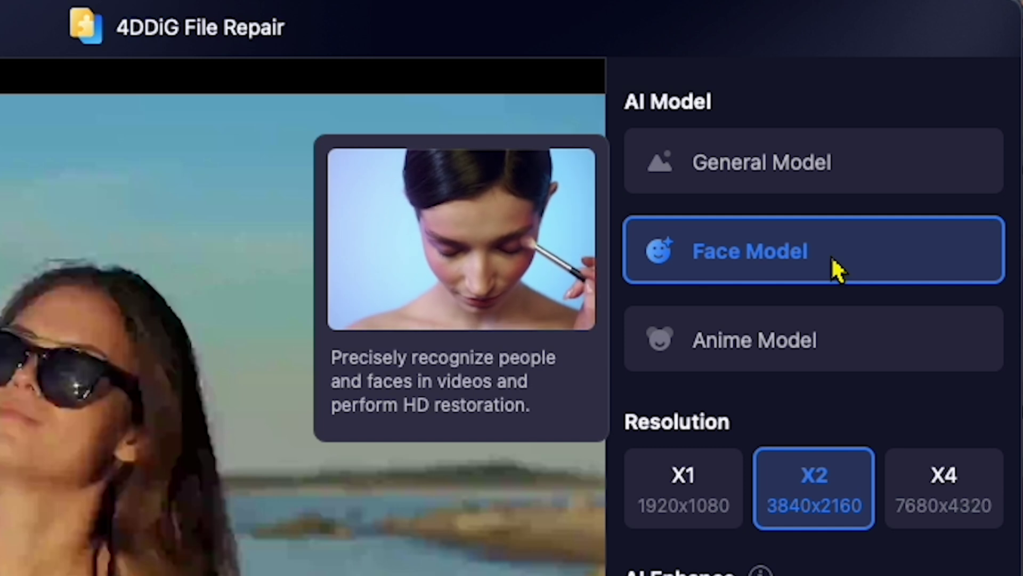
pyautogui.click(742, 354)
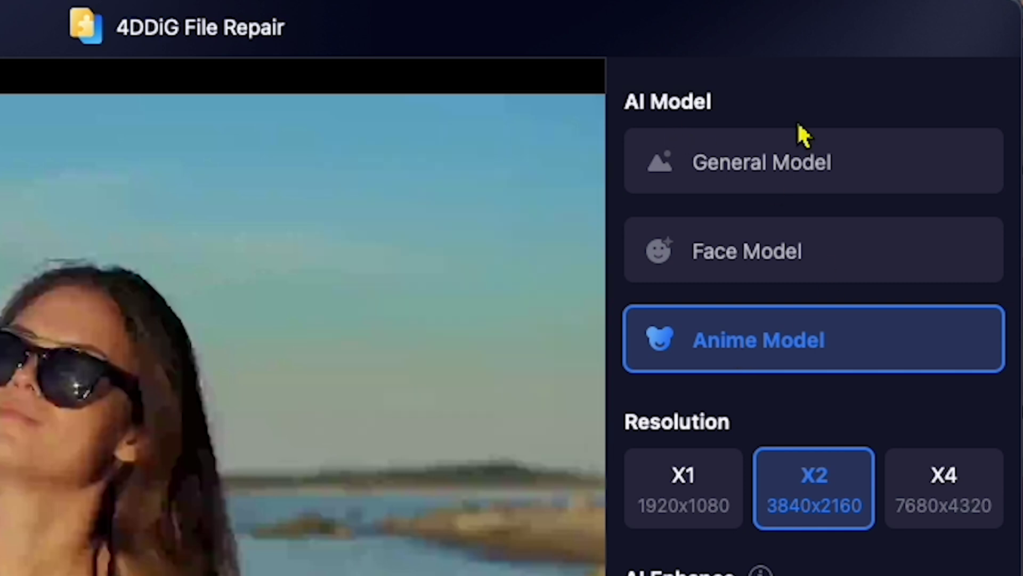
pyautogui.click(764, 168)
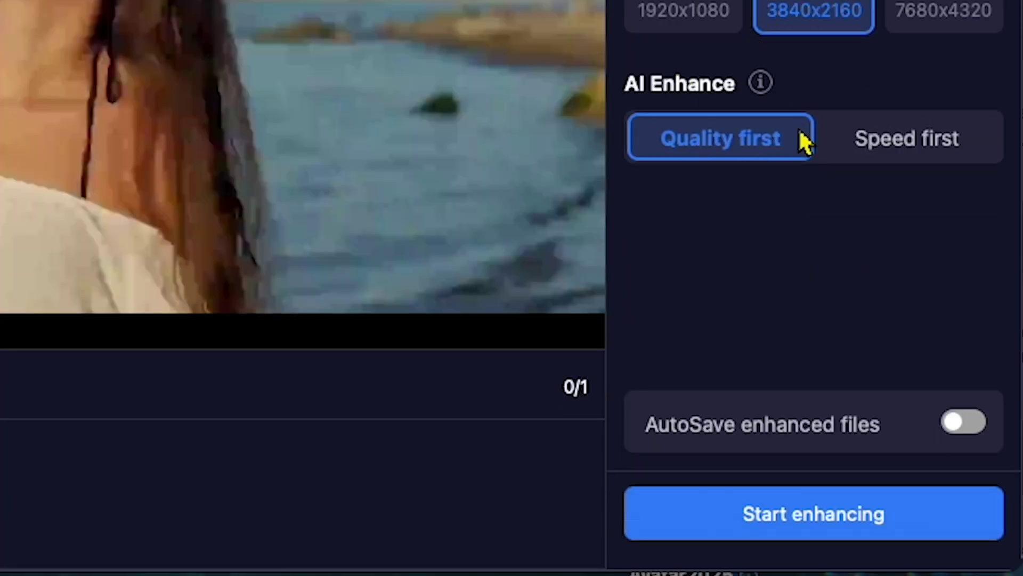
# Set the output resolution to 3840x2160 with Quality first AI enhancement.
pyautogui.click(759, 95)
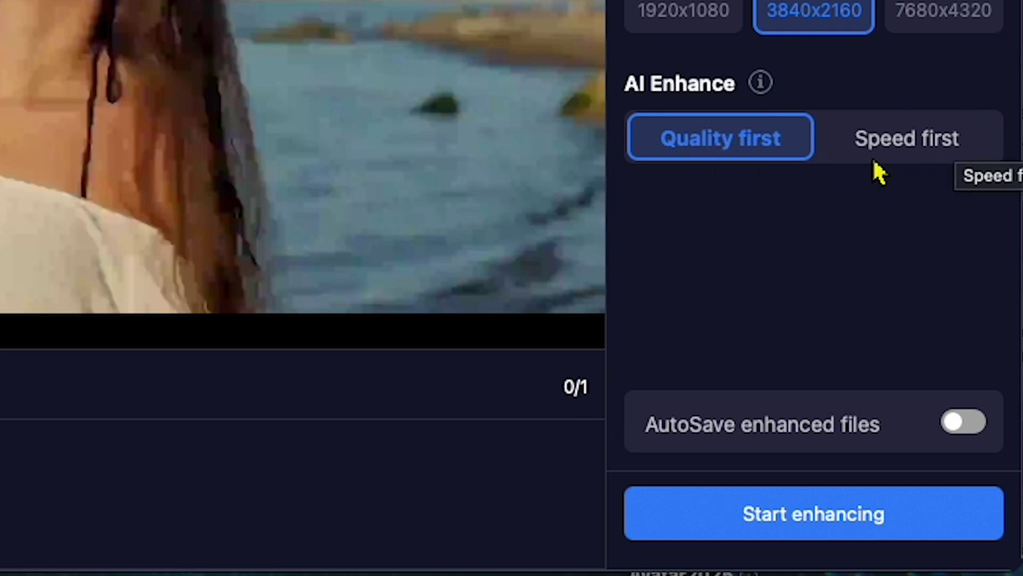
pyautogui.click(909, 158)
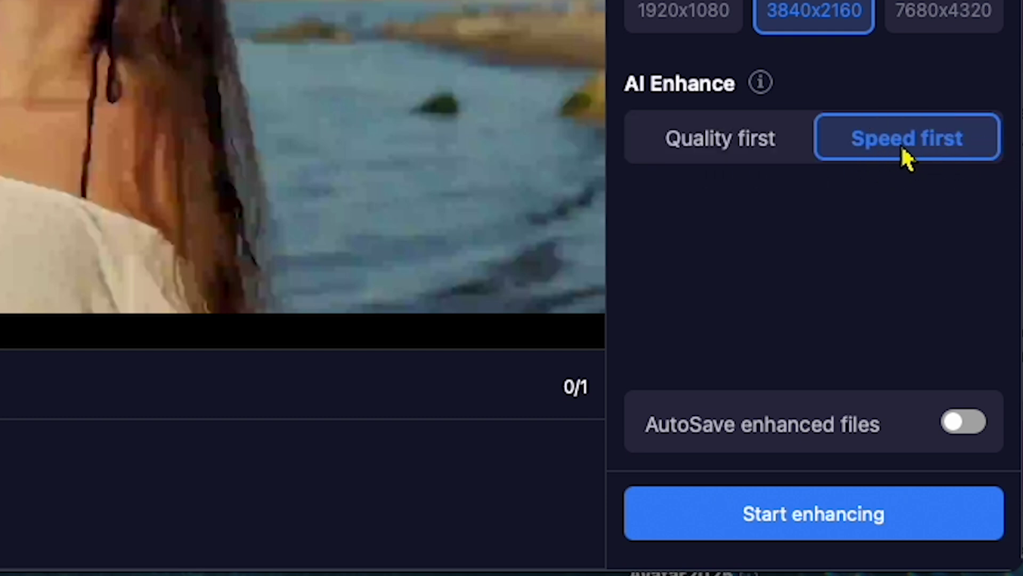
pyautogui.click(727, 148)
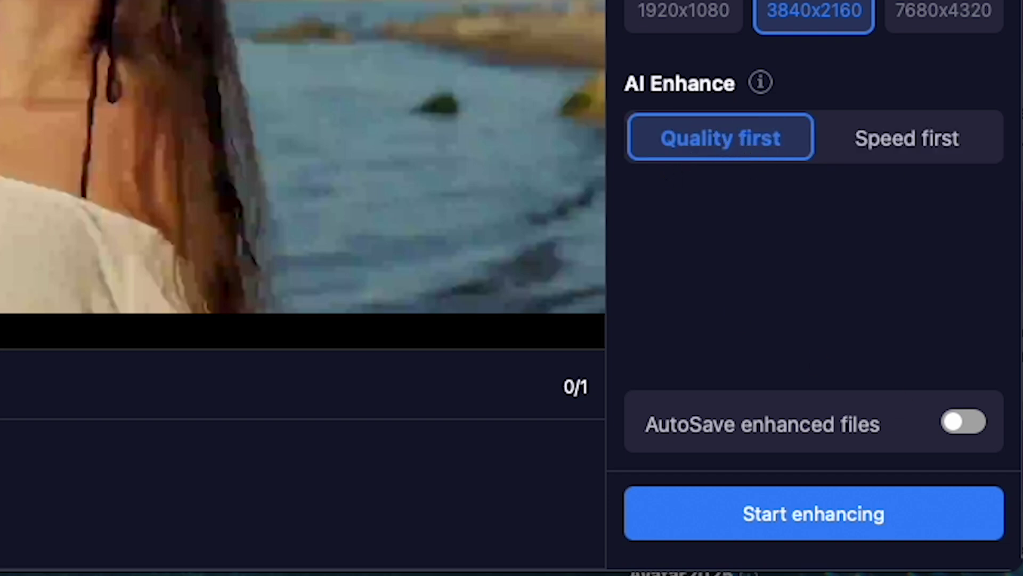
# Enhance the beach video to 3840x2160, play the preview, and export it to disk.
pyautogui.click(806, 518)
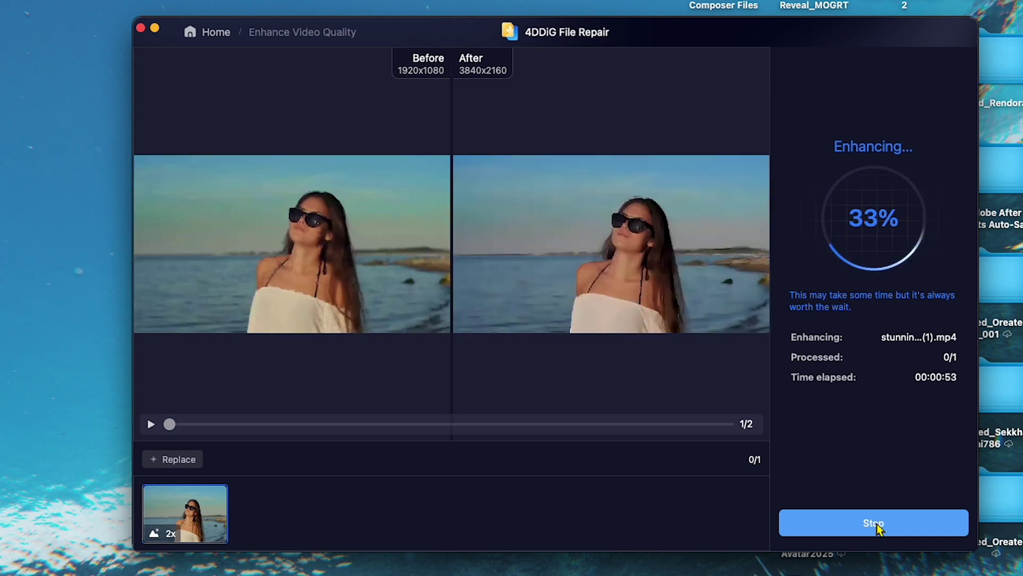
pyautogui.click(151, 424)
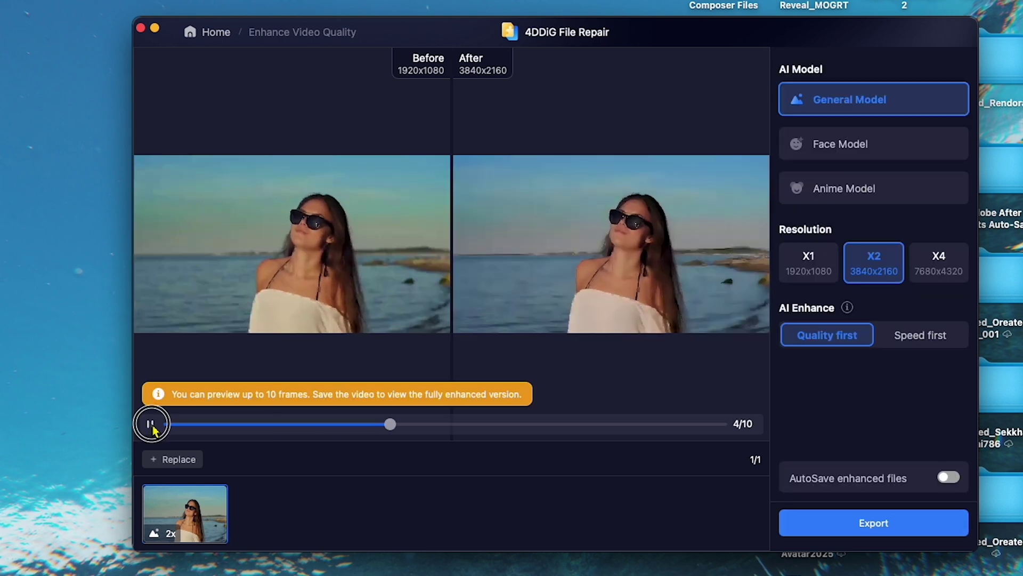
pyautogui.click(934, 533)
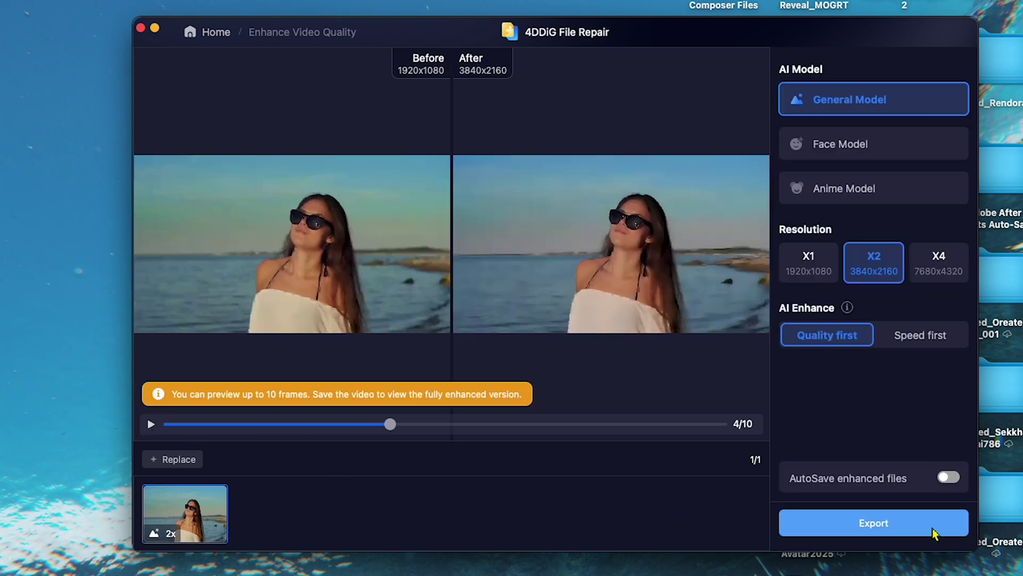
pyautogui.click(862, 529)
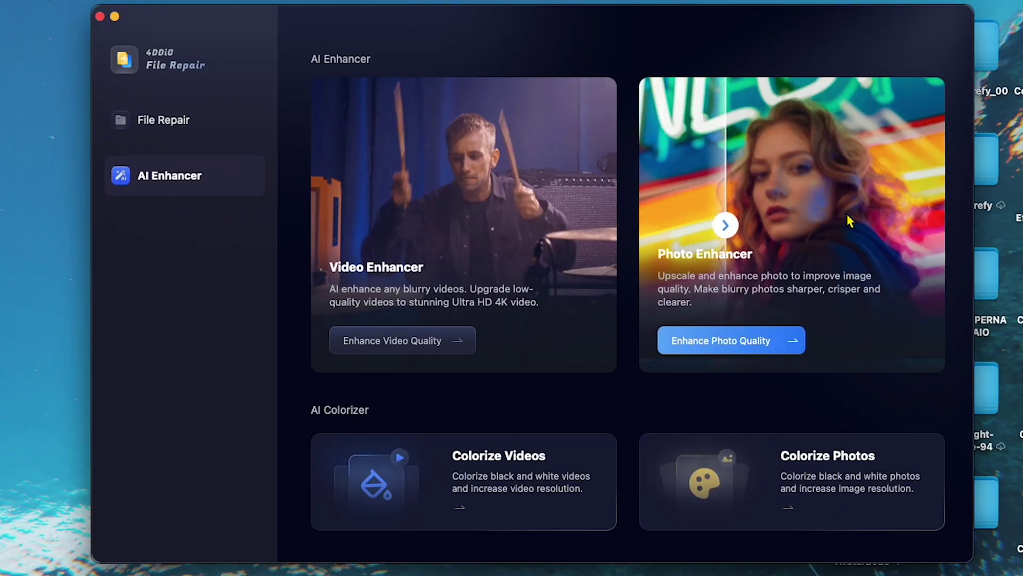
# Open Enhance Photo Quality, preview the blurry city screenshot, and load it.
pyautogui.click(765, 289)
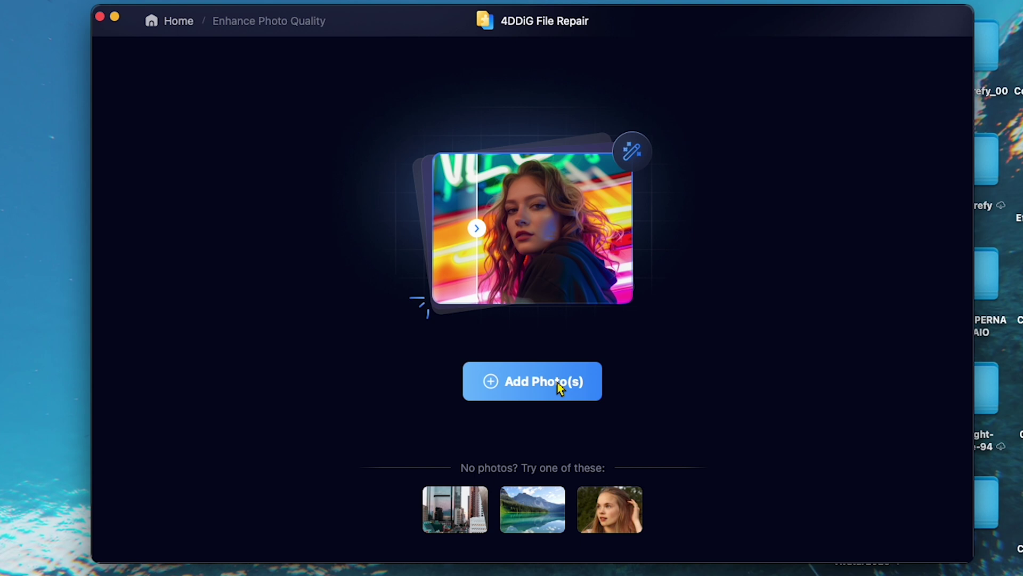
pyautogui.click(533, 389)
pyautogui.press('space')
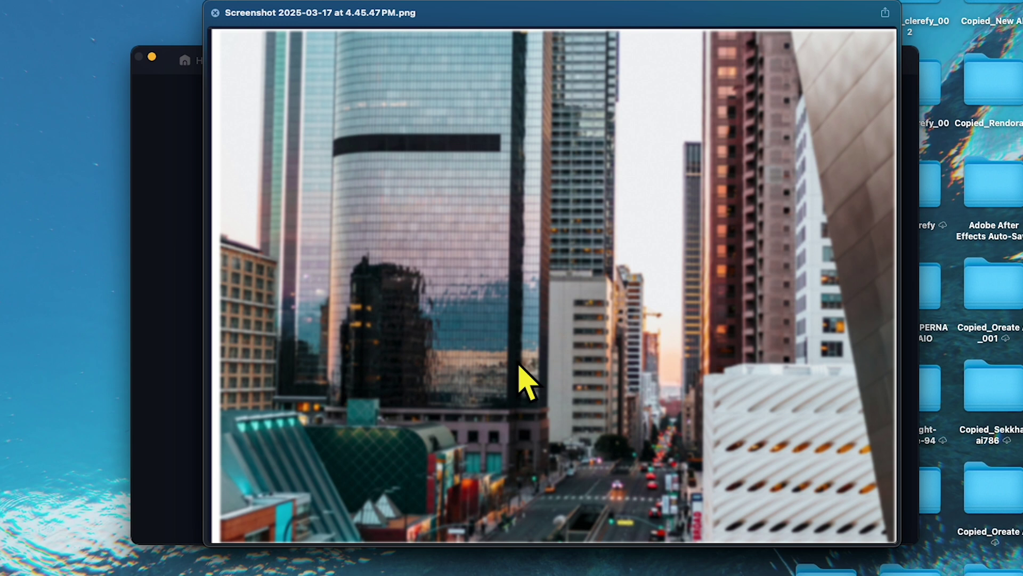
pyautogui.click(215, 13)
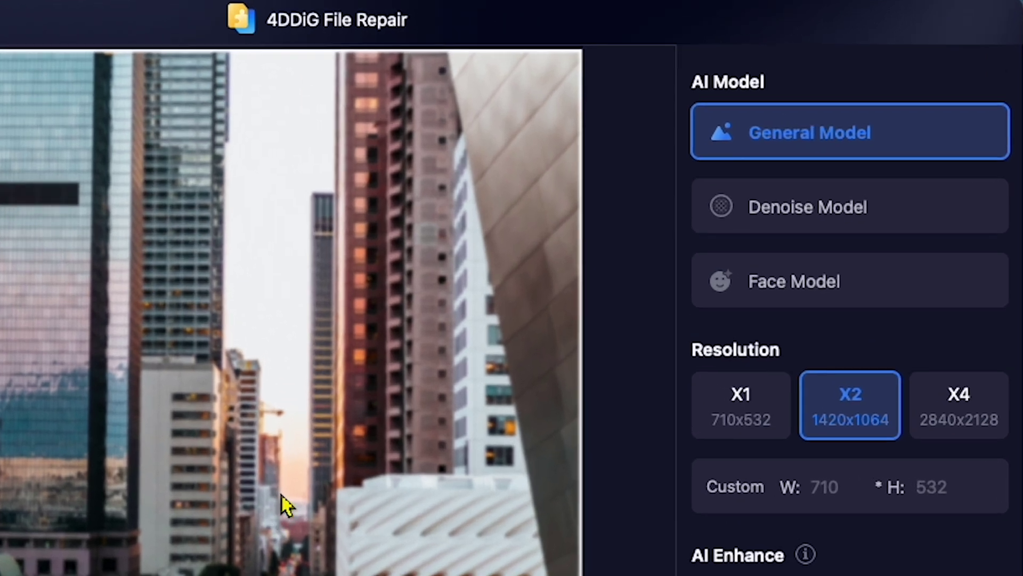
pyautogui.moveTo(736, 126)
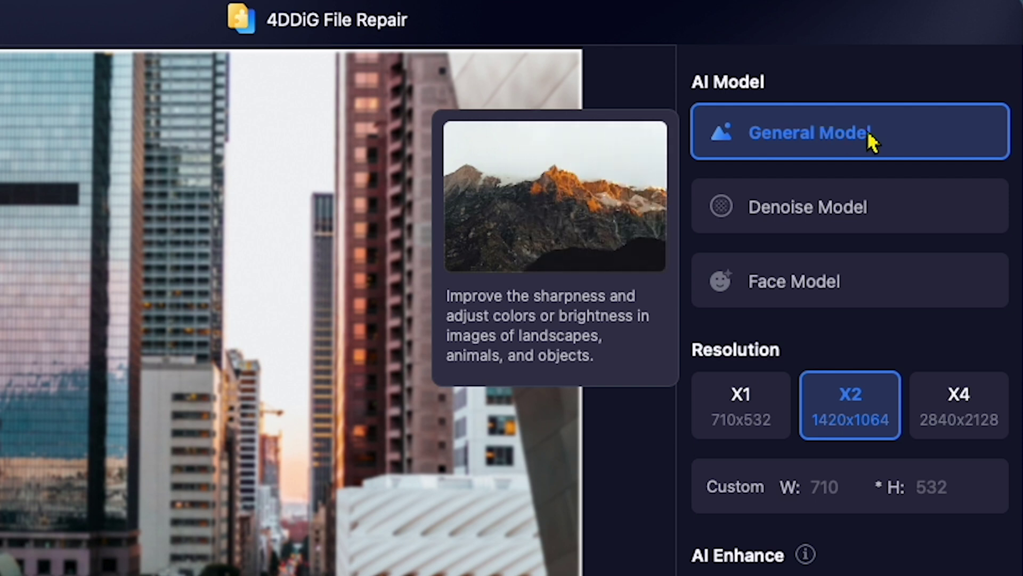
pyautogui.click(772, 206)
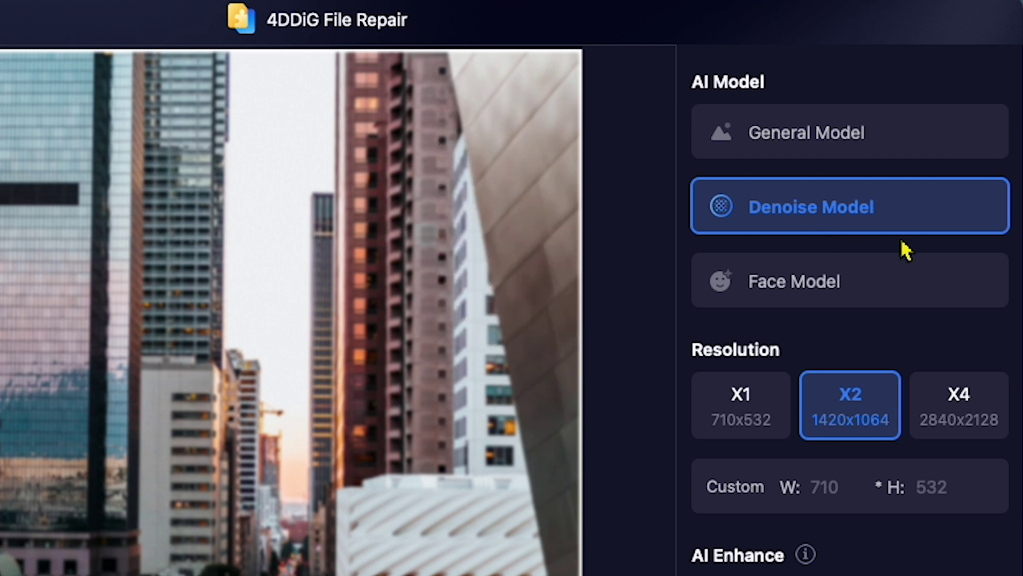
pyautogui.click(853, 277)
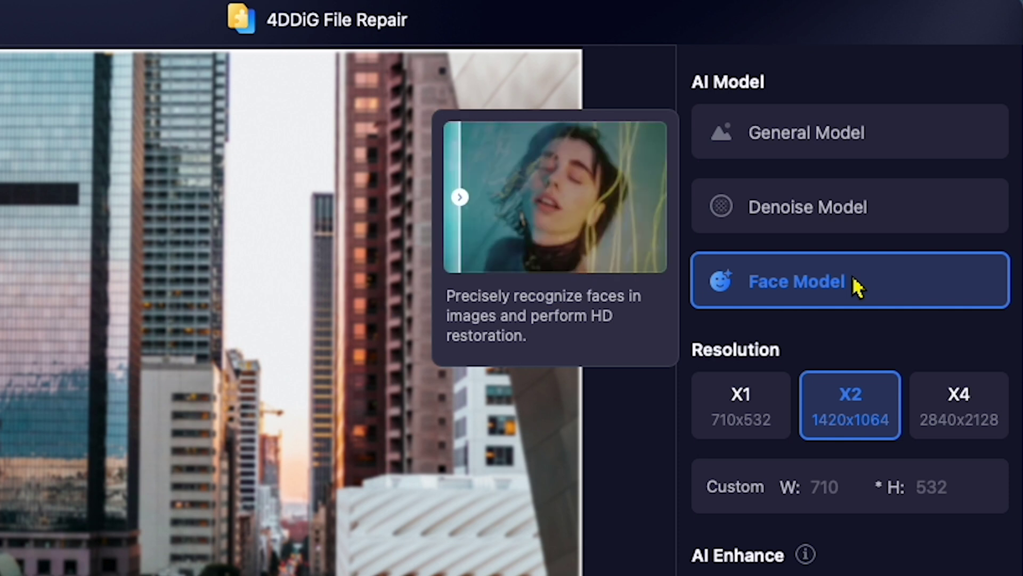
pyautogui.click(846, 142)
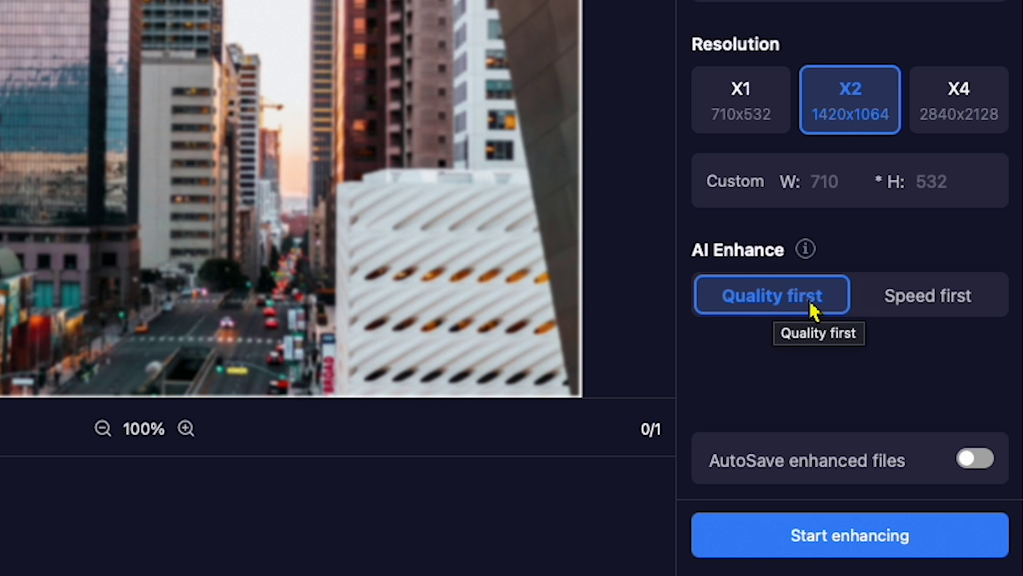
# Enhance the city photo to 1420x1064 and slide the before/after divider to compare with the original.
pyautogui.click(841, 548)
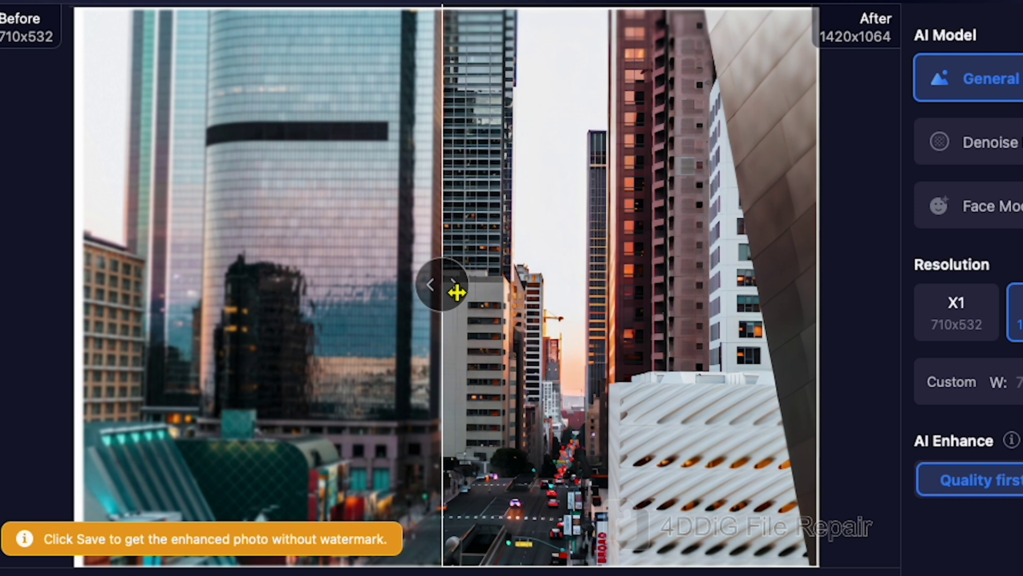
pyautogui.moveTo(440, 247); pyautogui.dragTo(158, 274)
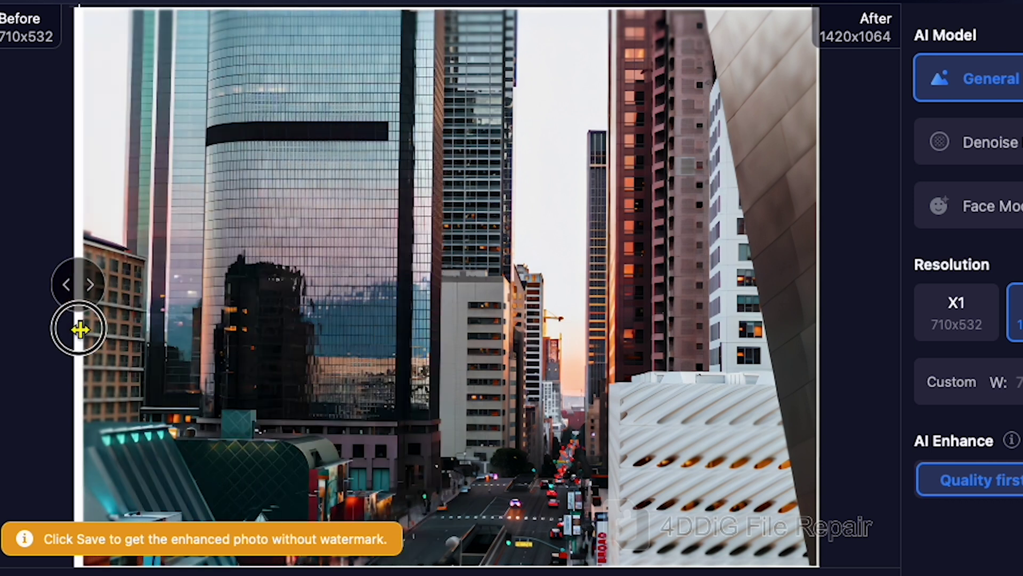
pyautogui.moveTo(80, 329); pyautogui.dragTo(4, 335)
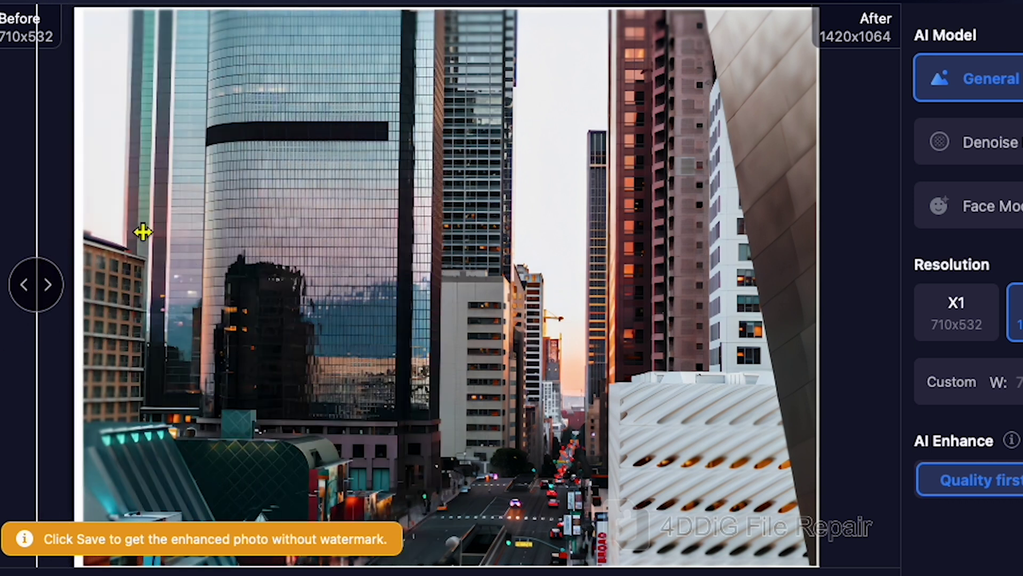
pyautogui.moveTo(60, 266); pyautogui.dragTo(60, 377)
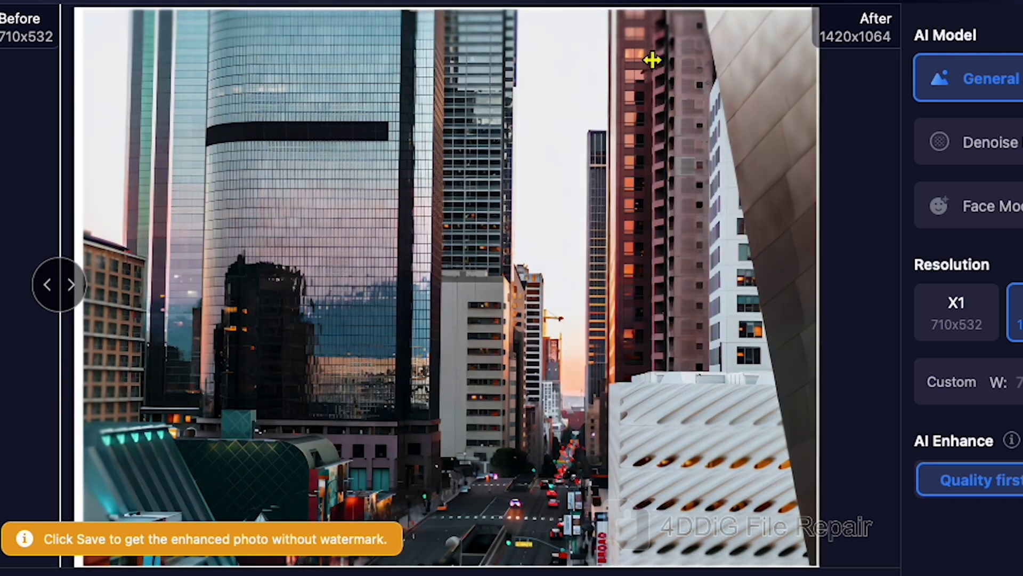
pyautogui.moveTo(64, 283); pyautogui.dragTo(61, 378)
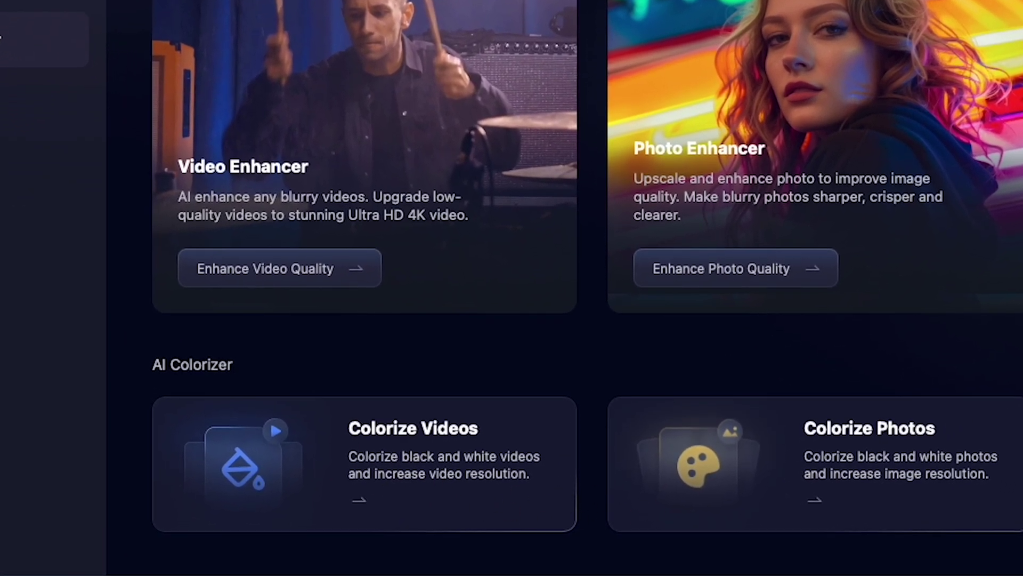
# Open Colorize Videos, load the black-and-white castle sample, and start colorizing it.
pyautogui.click(405, 473)
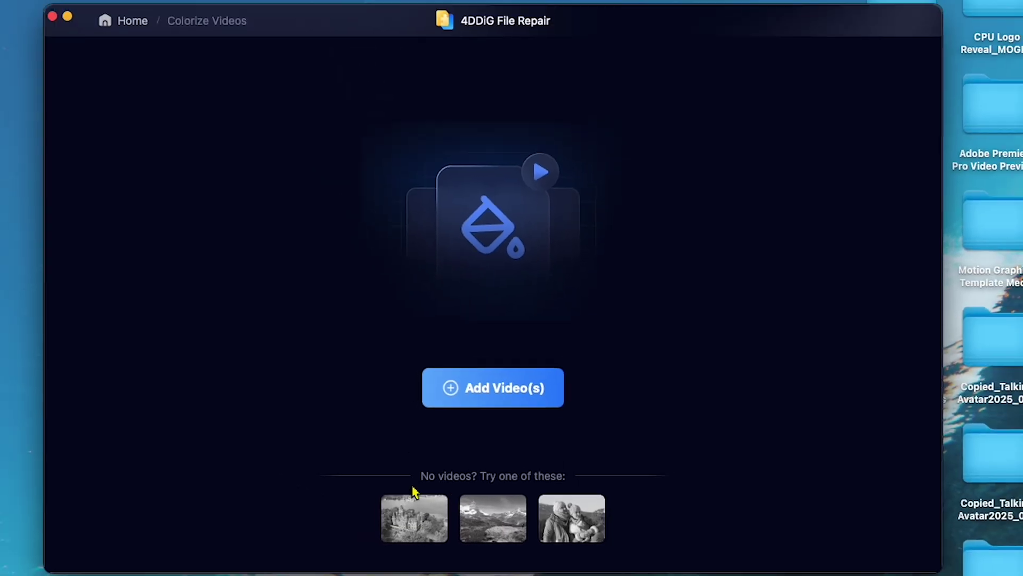
pyautogui.click(402, 533)
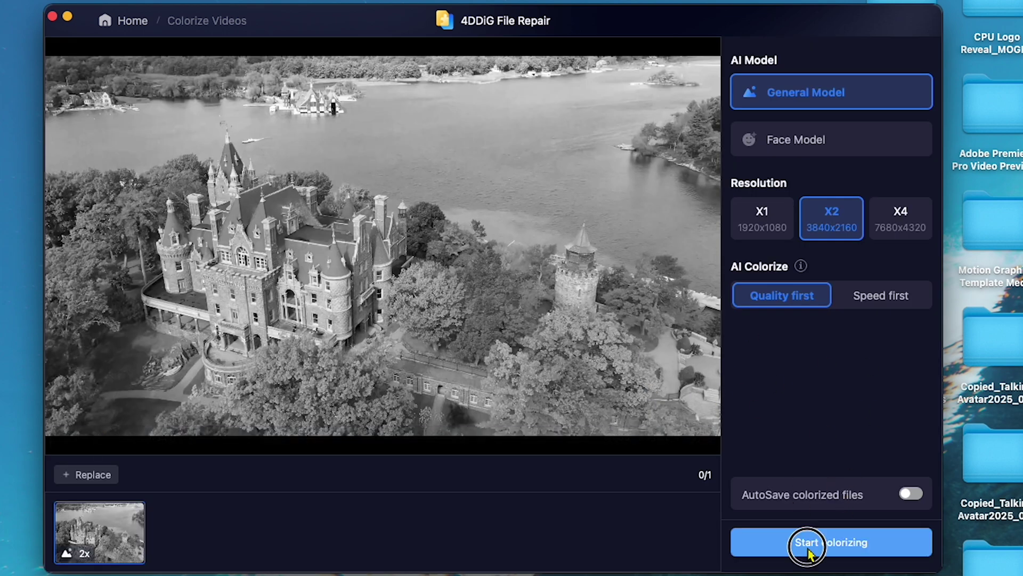
pyautogui.click(804, 542)
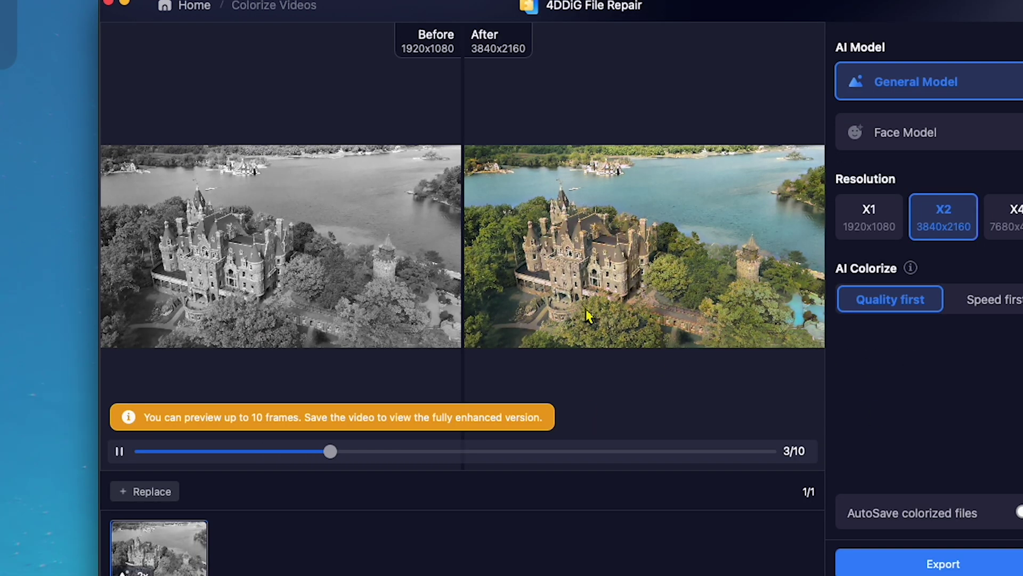